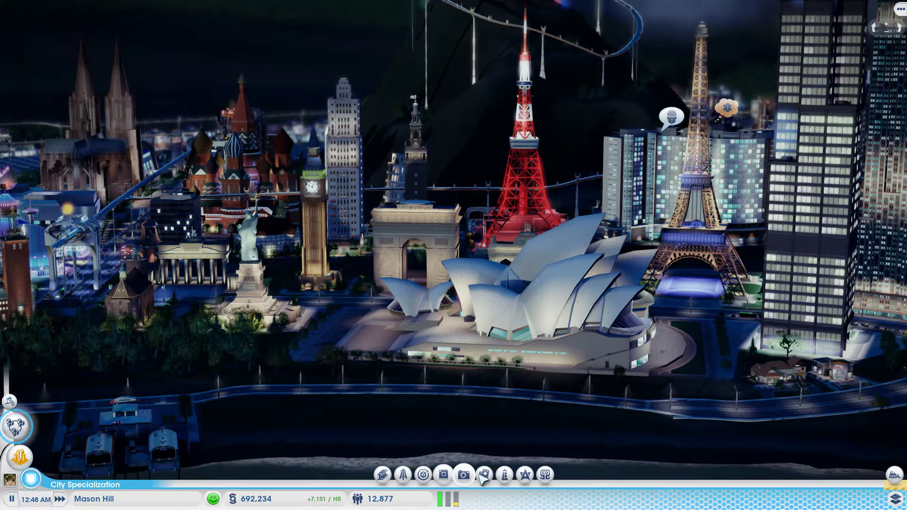
Open the Culture landmarks catalogue and page through the available landmark buildings to check their placement limits
left_click(471, 475)
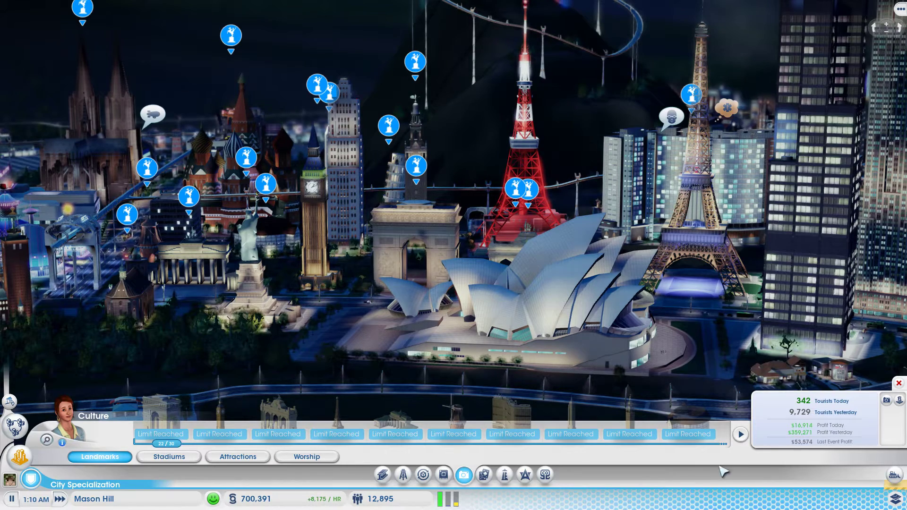
left_click(740, 435)
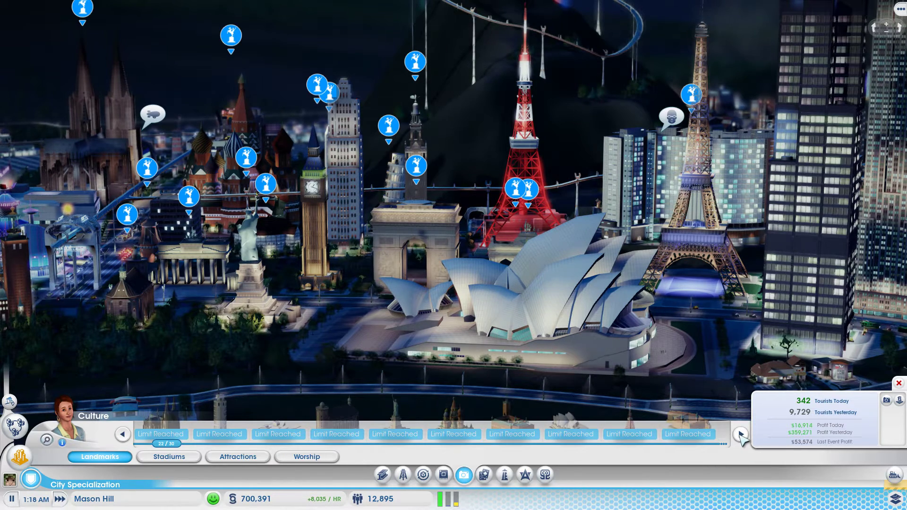
left_click(741, 435)
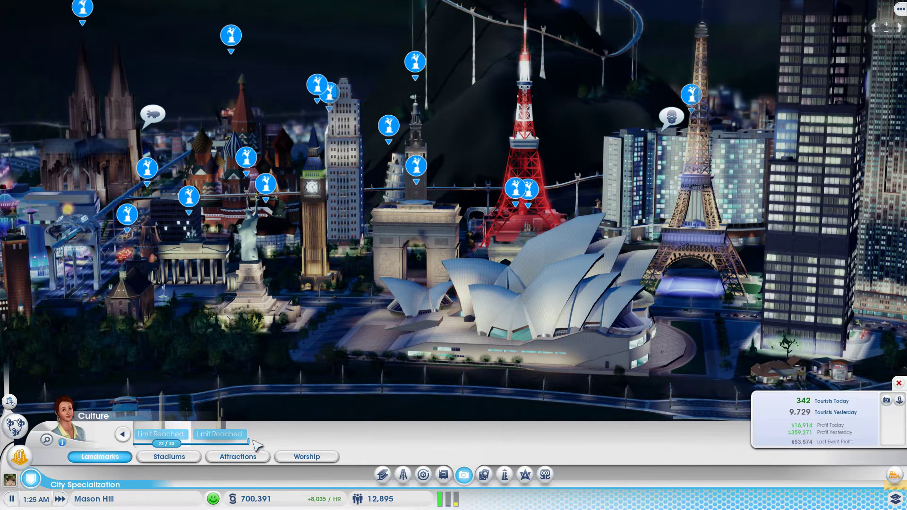
left_click(122, 434)
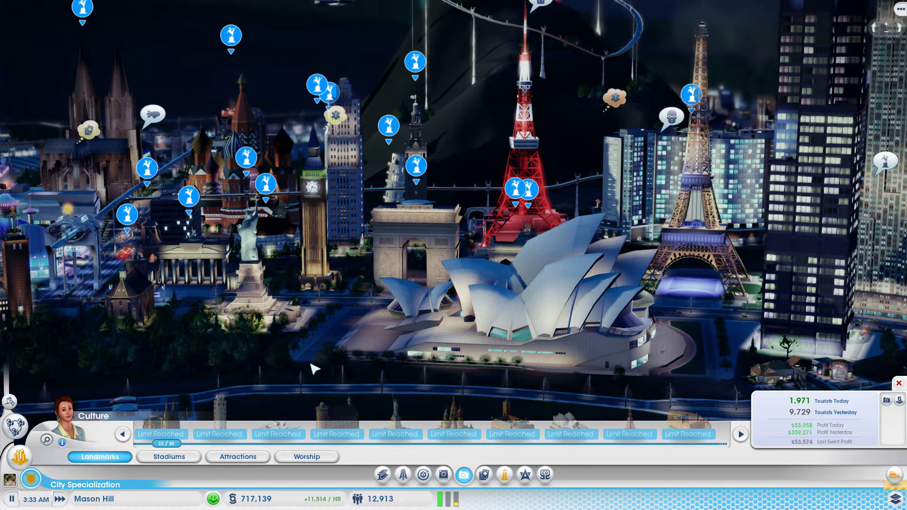
Look over the landmarks placed around the Sydney Opera House and the neighbouring skyline of the city
scroll(457, 365, "down", 5)
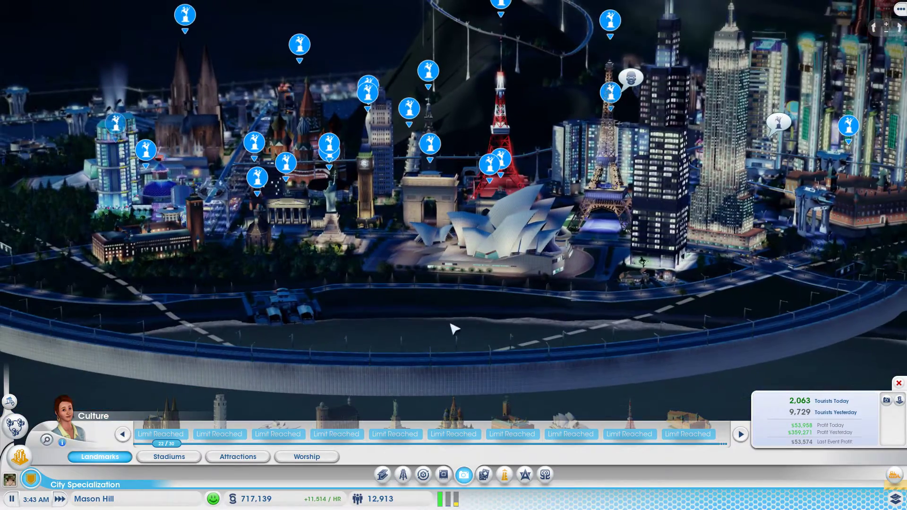
left_click(501, 246)
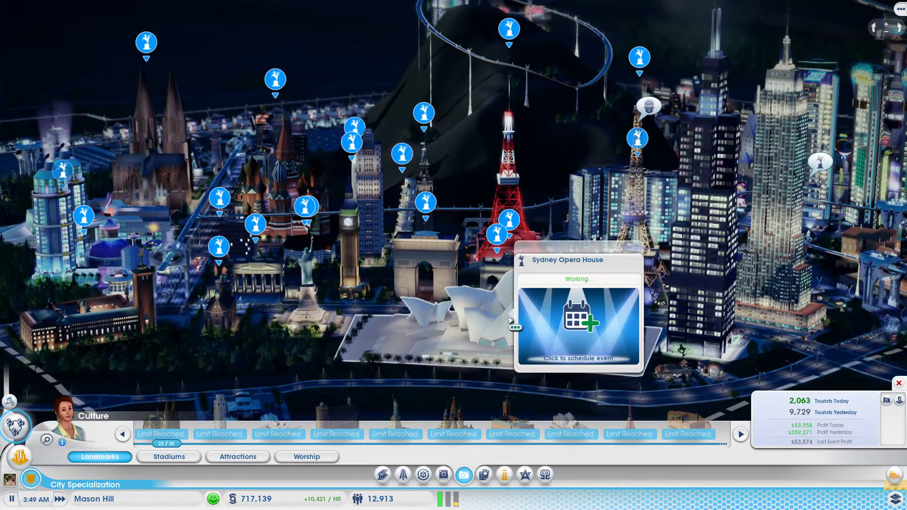
scroll(536, 325, "up", 2)
key("d")
key("a")
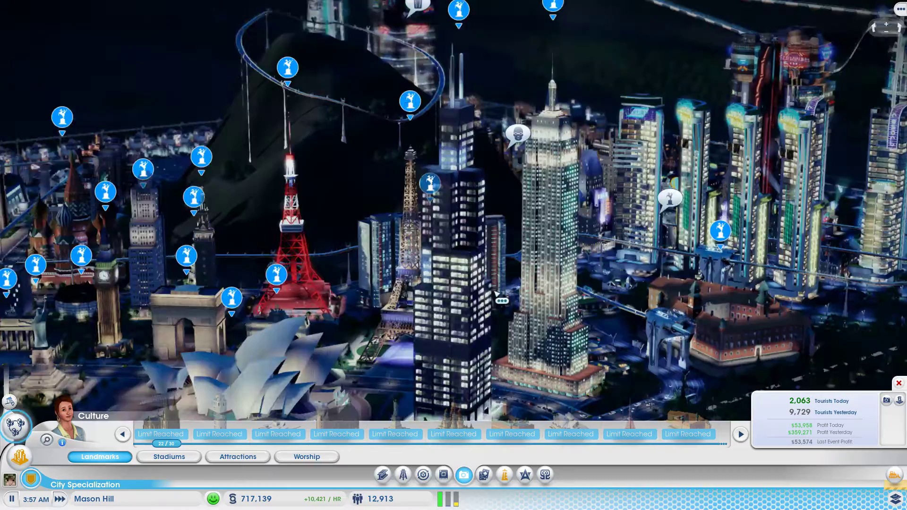
scroll(500, 283, "down", 2)
key("d")
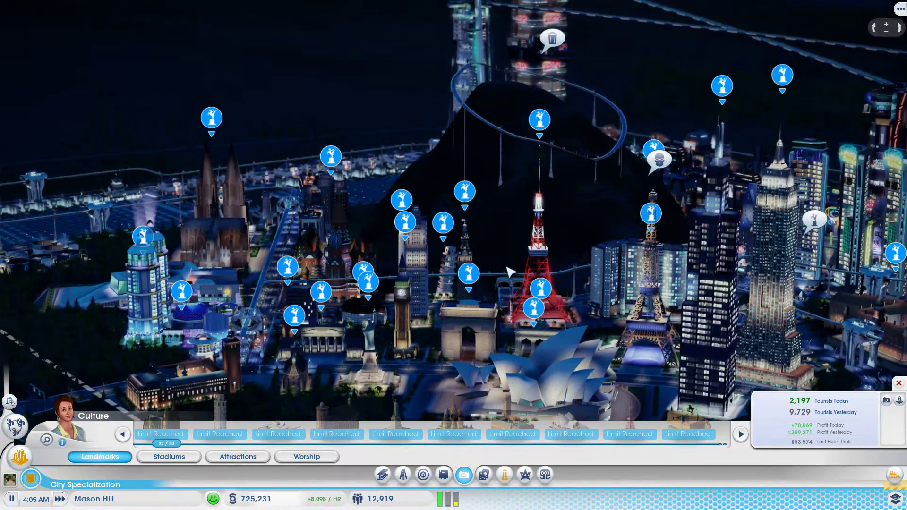
key("w")
key("s")
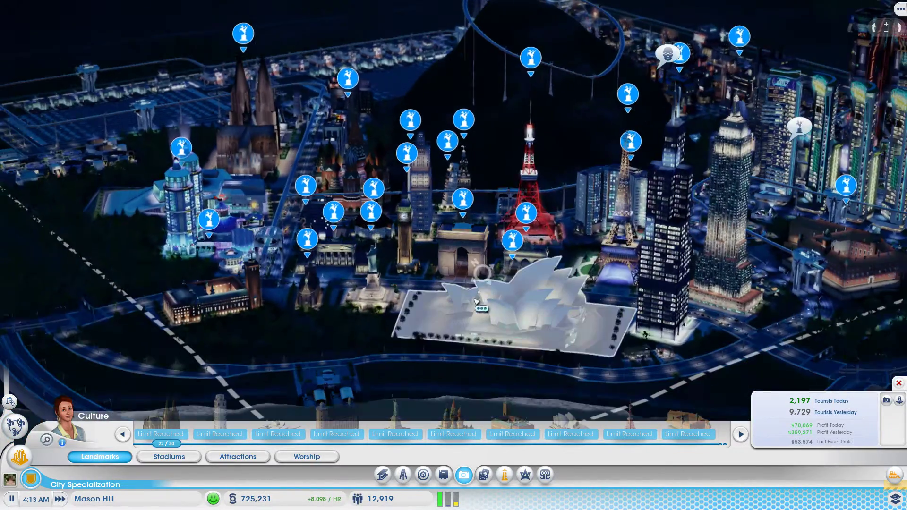
mouse_move(486, 285)
key("b")
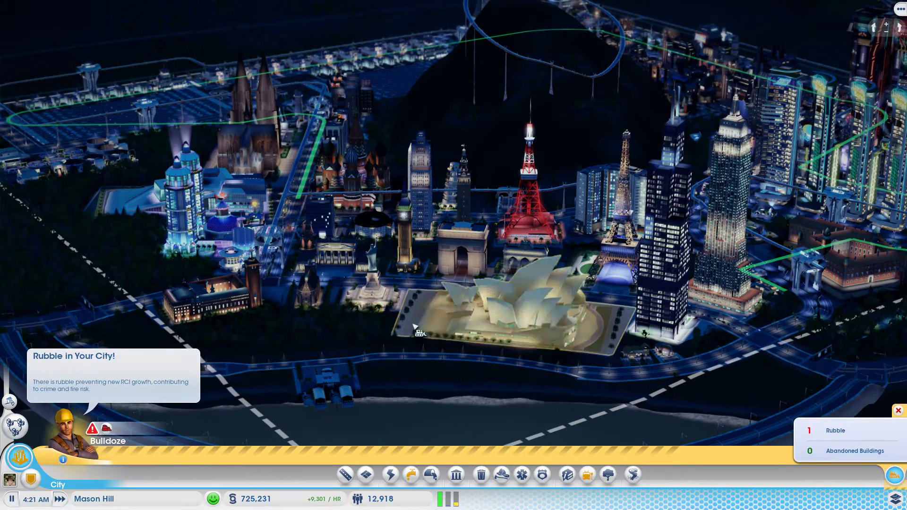
key("Escape")
key("w")
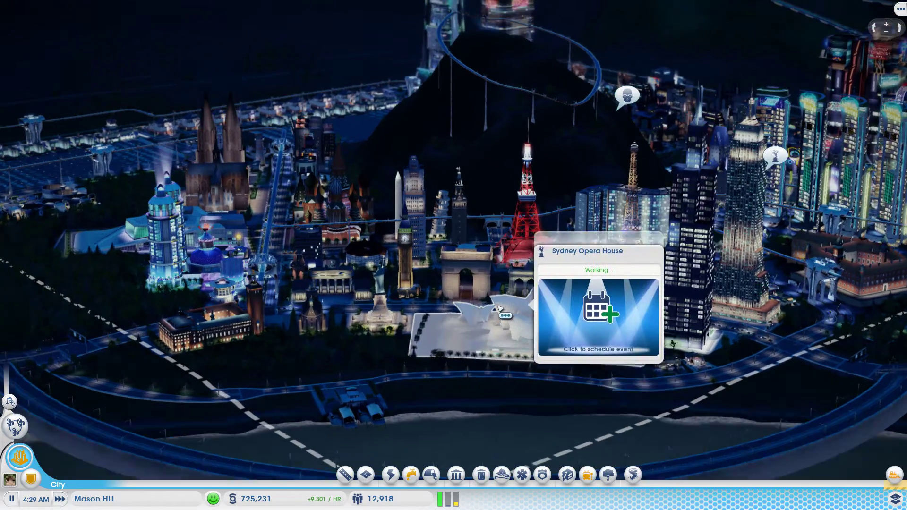
key("d")
scroll(498, 397, "up", 1)
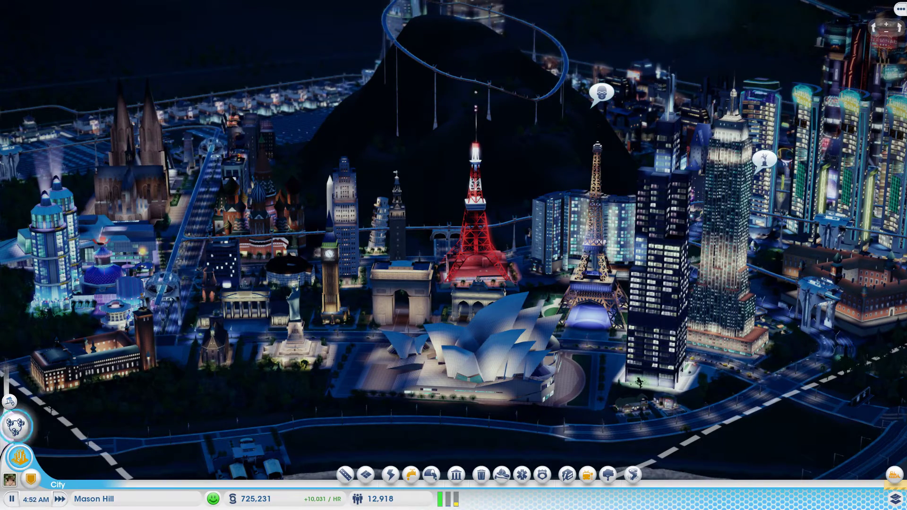
Switch to Internet Explorer and read the notes and install instructions on the More Landmarks for Your City Mod page
key("alt+Tab")
left_click_drag(772, 228, 375, 1)
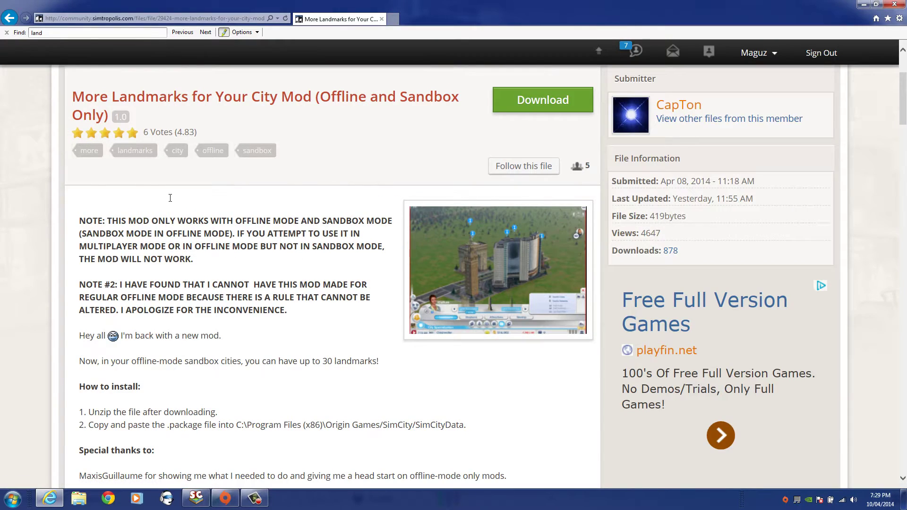
scroll(246, 275, "down", 2)
scroll(245, 275, "down", 5)
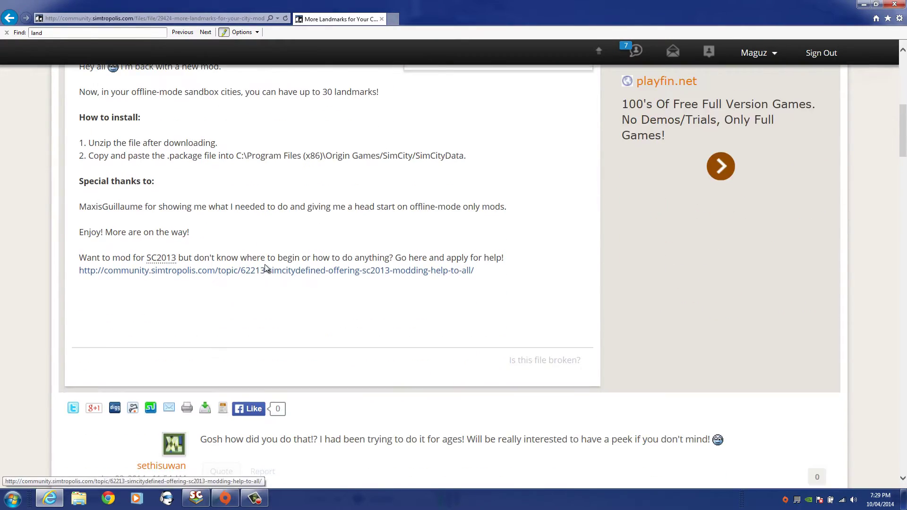
scroll(262, 268, "up", 5)
scroll(255, 266, "up", 3)
scroll(401, 203, "down", 5)
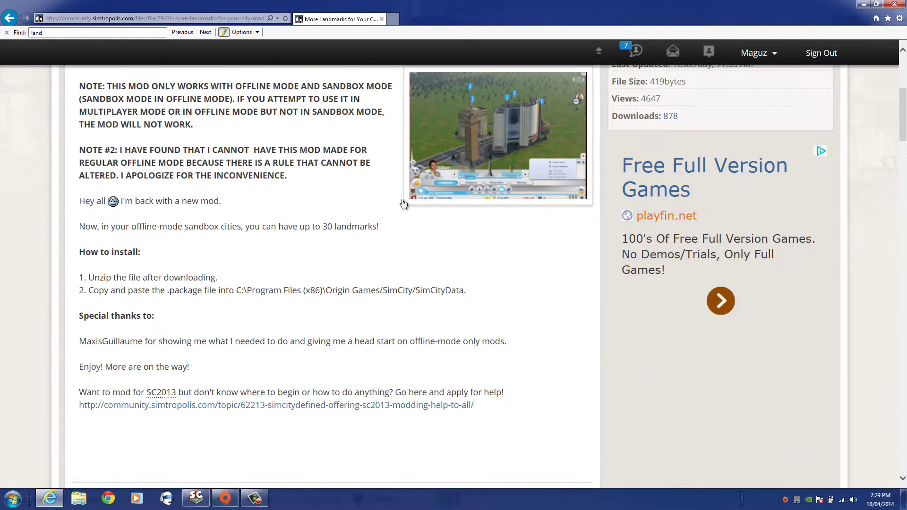
Request the mod download, agree to the disclaimer to reach MoreLandmarksforYourCityMod.zip, and minimize the browser
scroll(493, 154, "up", 3)
left_click(545, 110)
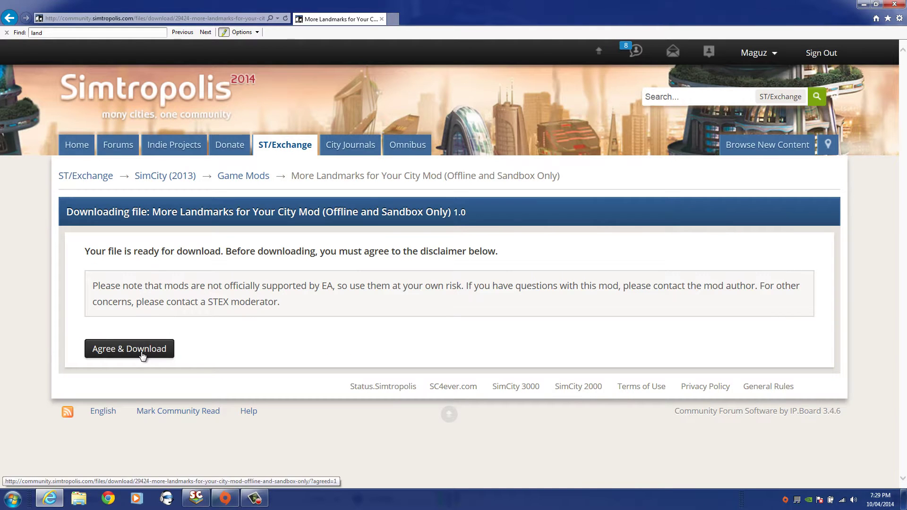
left_click(143, 355)
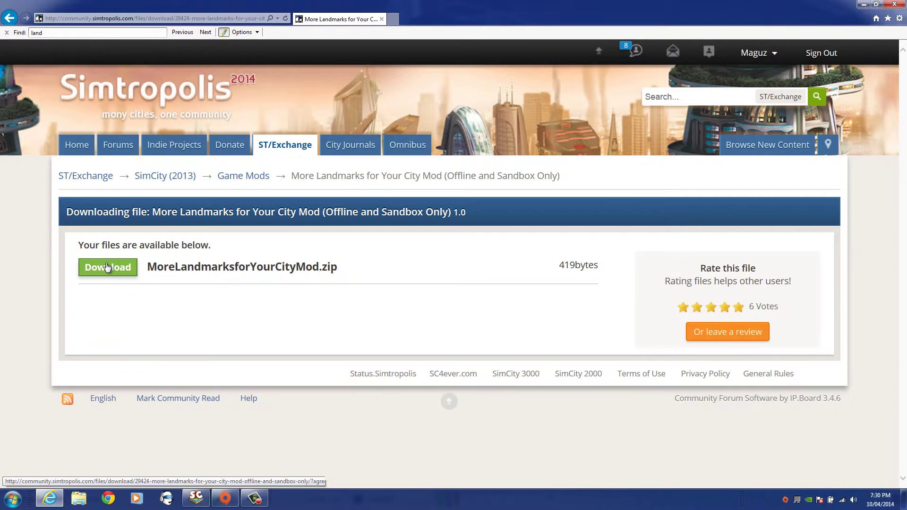
left_click(863, 6)
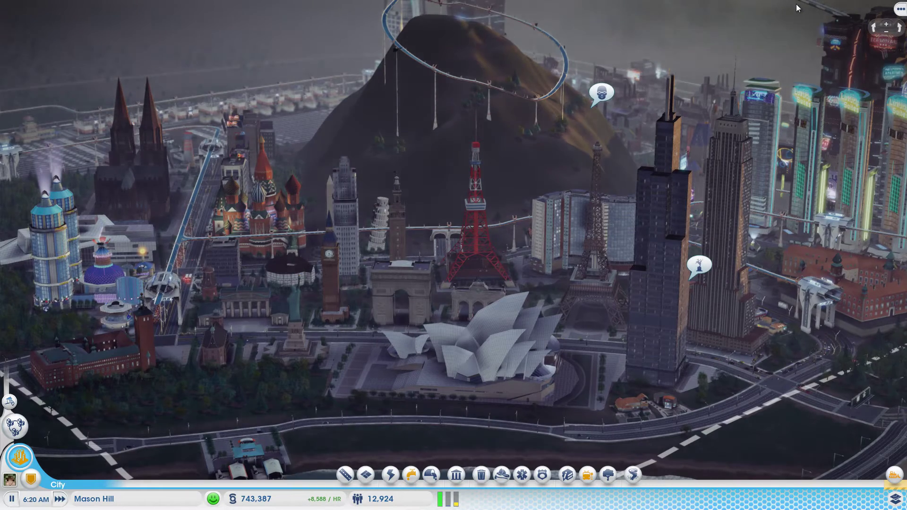
Open the SimCity folder from its desktop shortcut, maximize the window and go up to the Computer level
key("super+d")
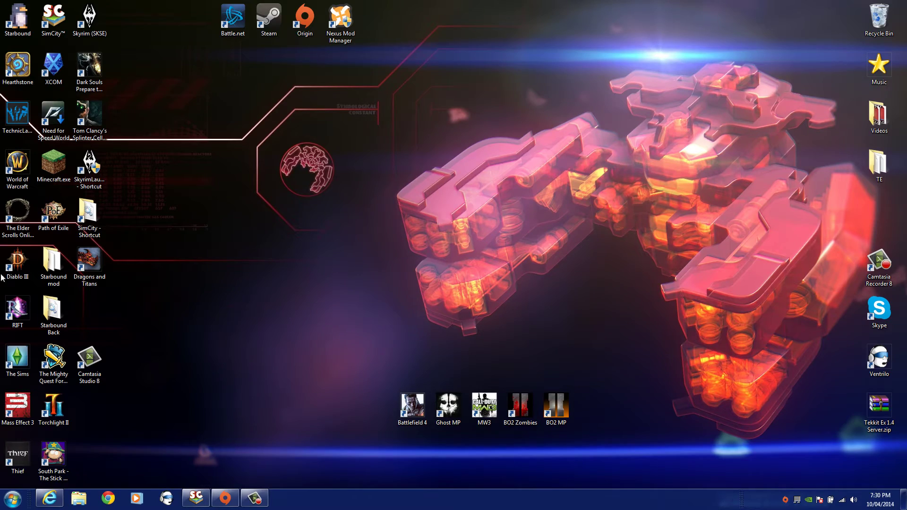
double_click(95, 219)
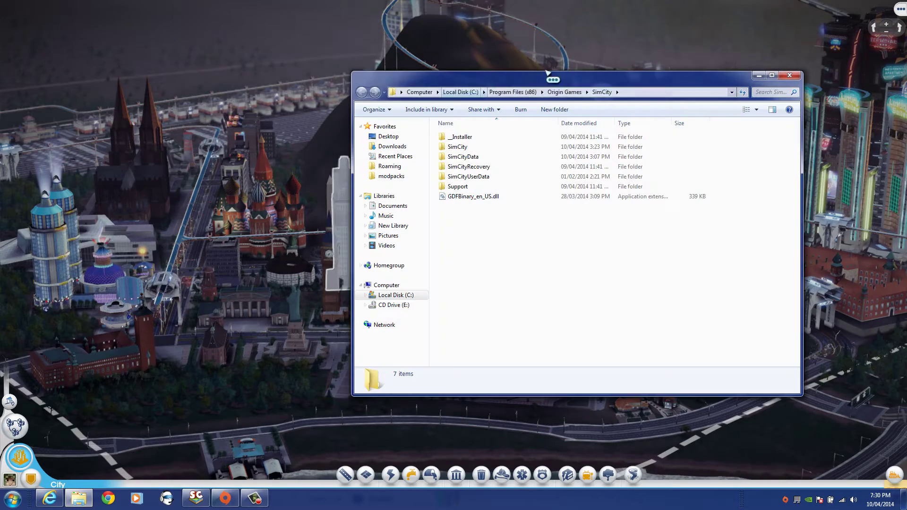
left_click_drag(547, 74, 402, 0)
left_click(67, 19)
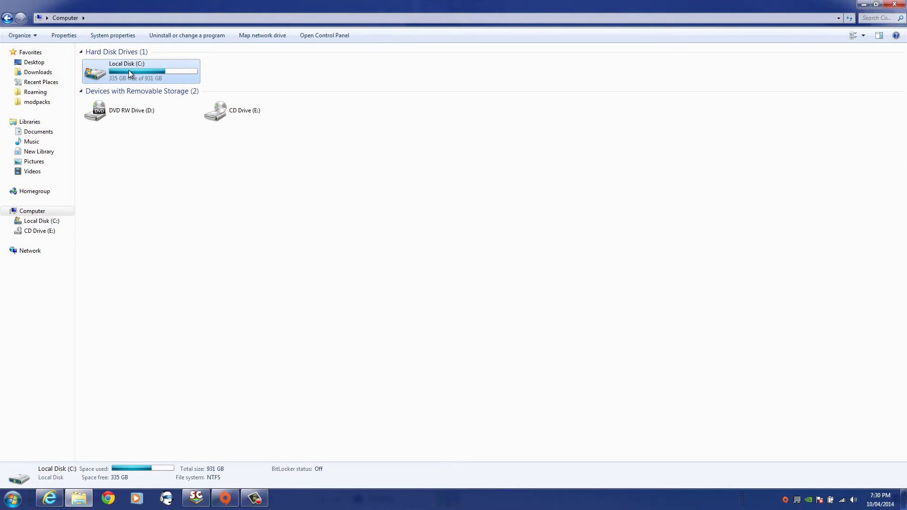
Navigate through Local Disk (C:), Program Files (x86), Origin Games and SimCity to the SimCityData folder, and restore the window to a smaller size
double_click(129, 70)
double_click(121, 113)
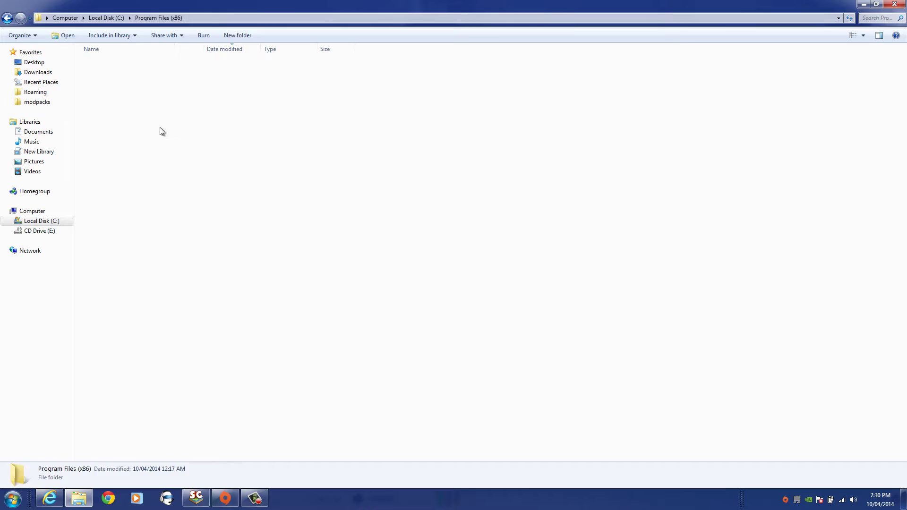
left_click(186, 138)
key("Down")
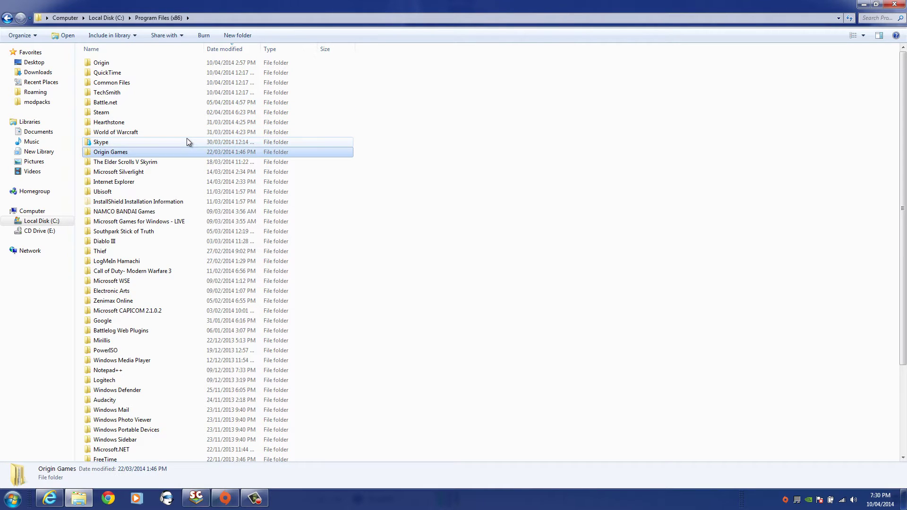
key("Return")
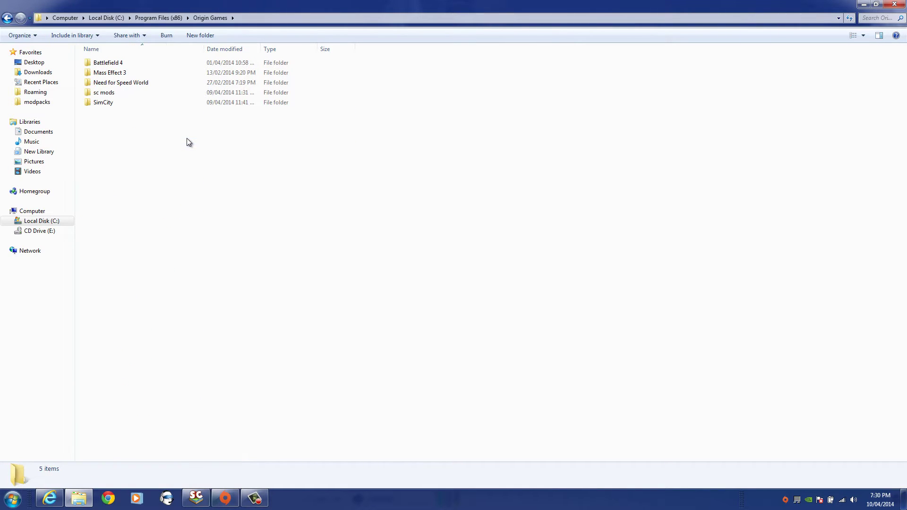
double_click(102, 103)
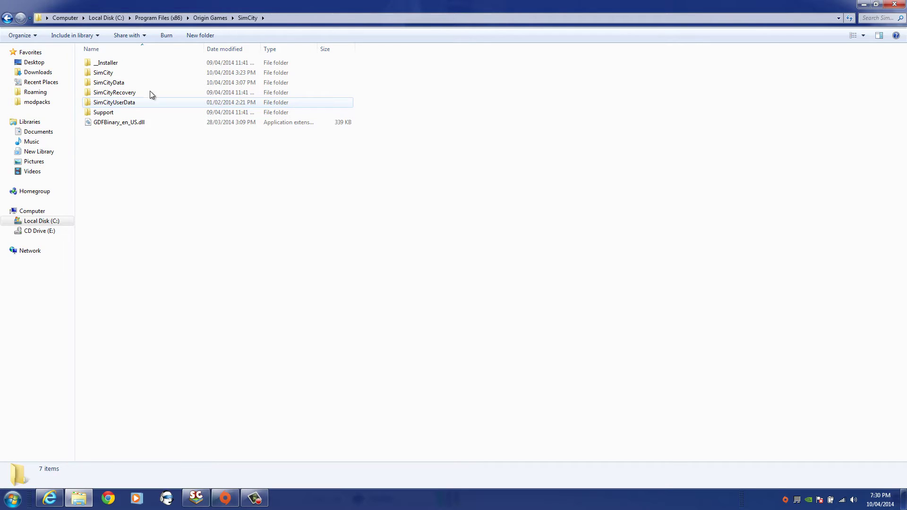
double_click(119, 83)
scroll(395, 227, "down", 2)
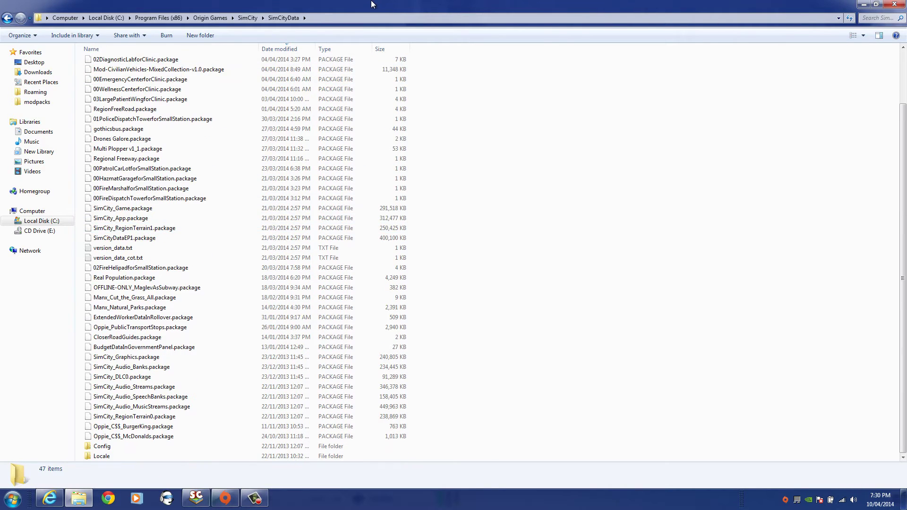
left_click_drag(371, 4, 658, 53)
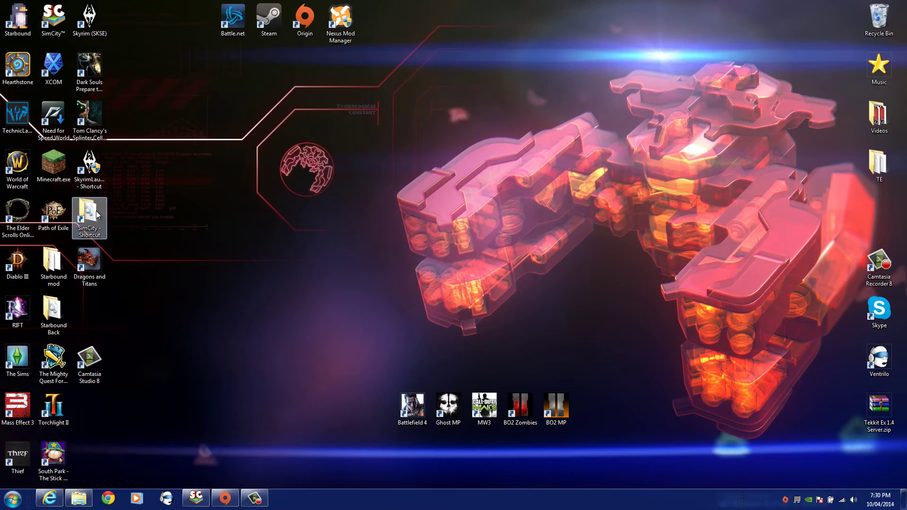
Open MoreLandmarksforYourCityMod.zip from the sc mods folder inside Origin Games, close that folder window and dismiss the WinRAR licence reminder
double_click(97, 215)
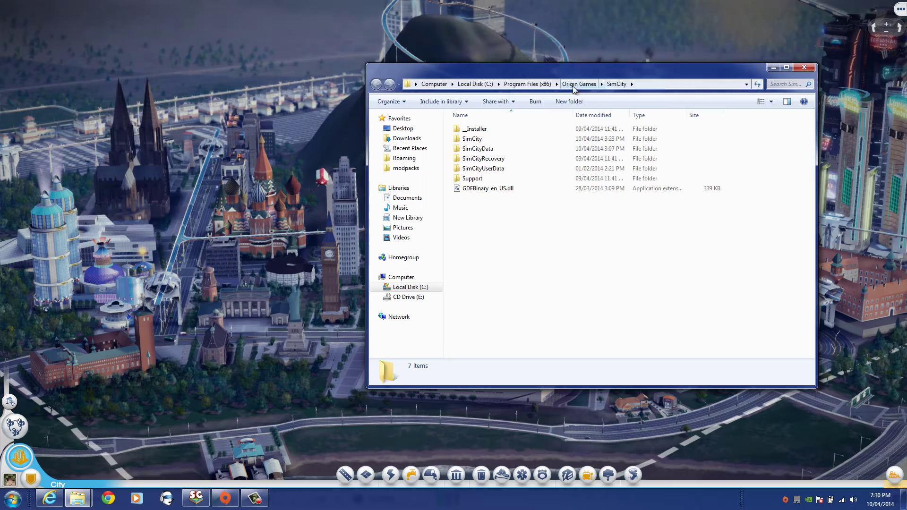
left_click(575, 86)
double_click(491, 159)
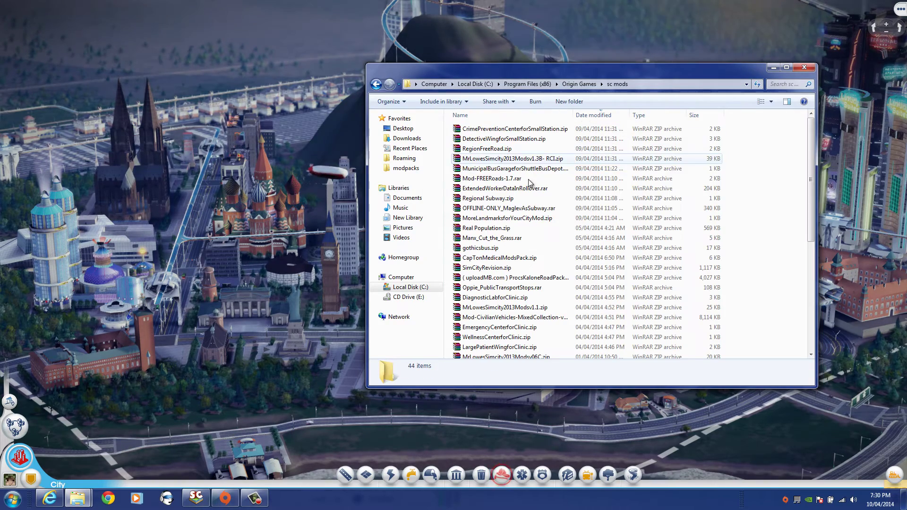
left_click(520, 180)
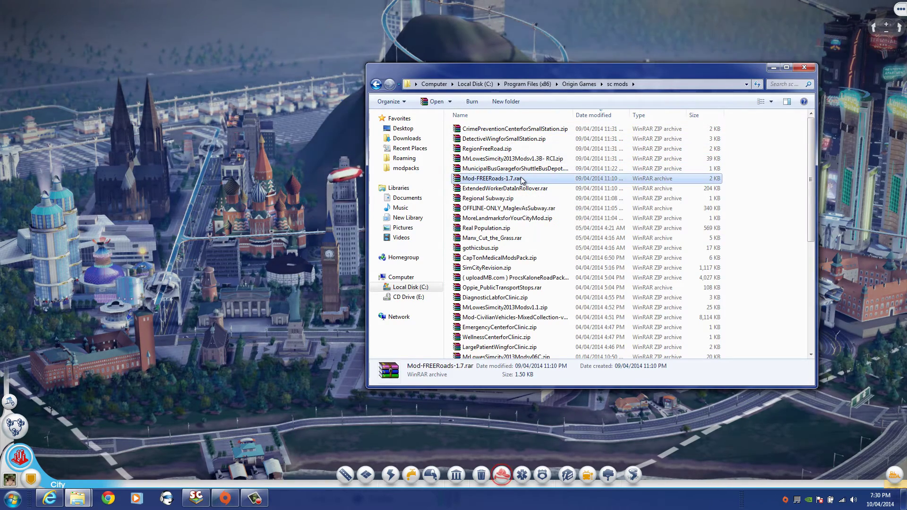
key("m")
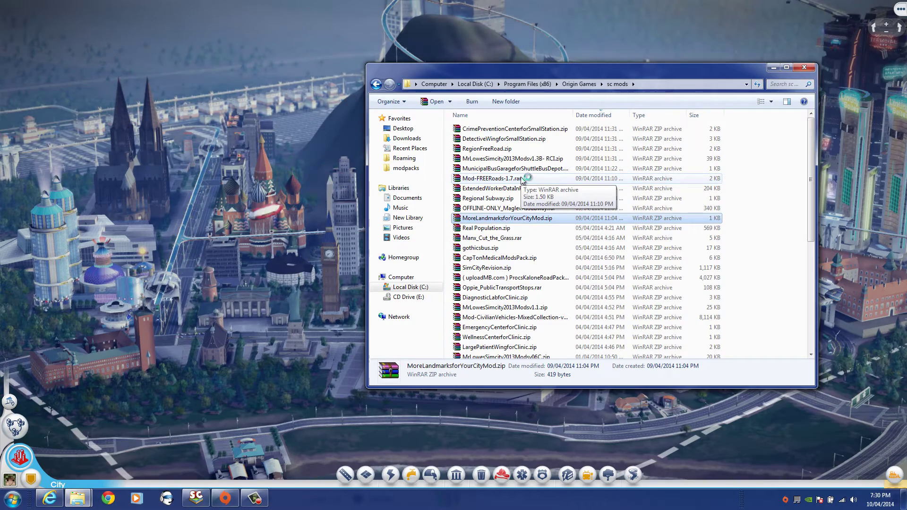
key("Return")
left_click(804, 67)
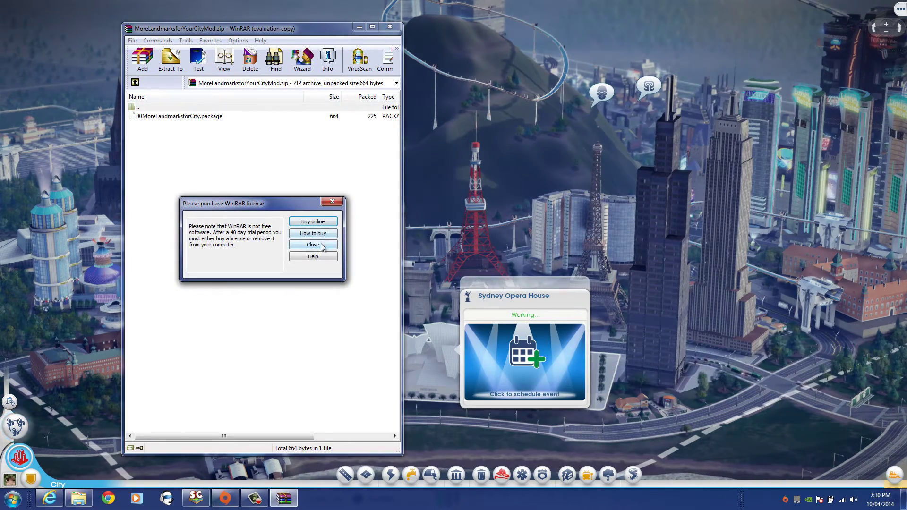
left_click(313, 244)
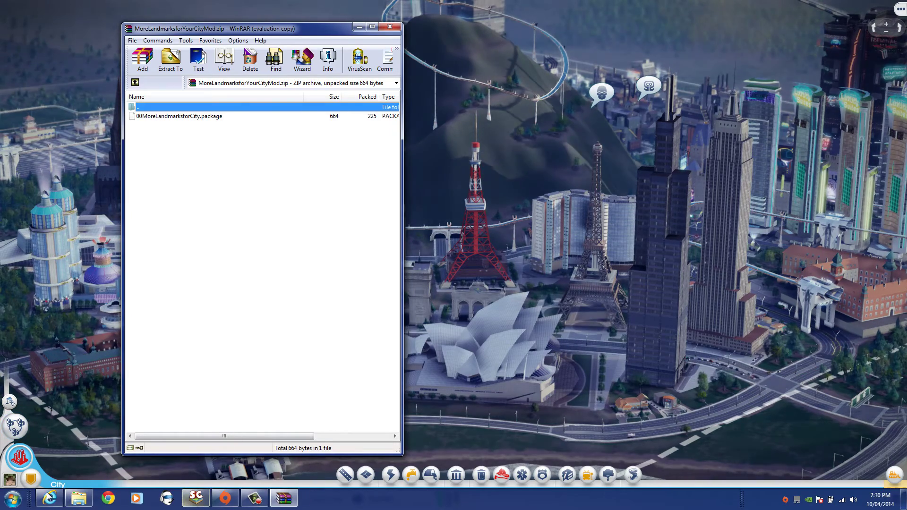
Bring up the SimCityData folder beside the archive and select 00MoreLandmarksforCity.package in the archive
left_click(78, 498)
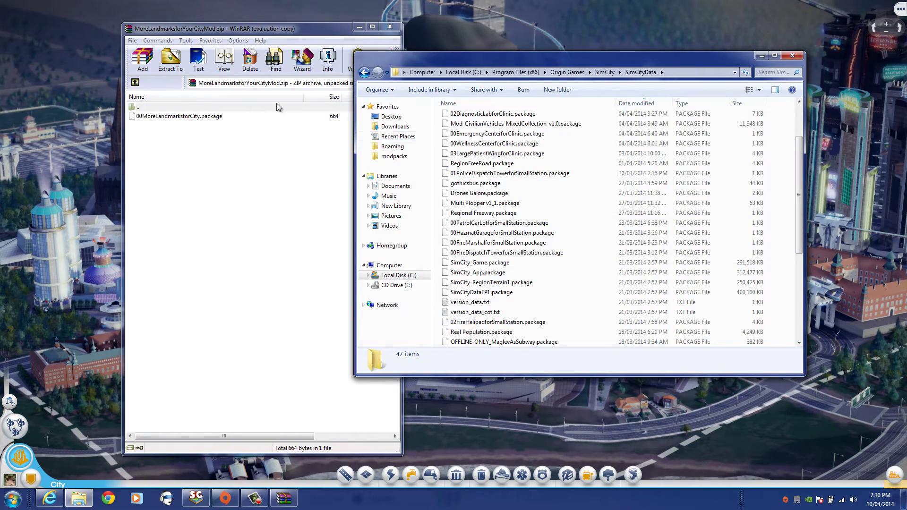
left_click_drag(211, 120, 321, 138)
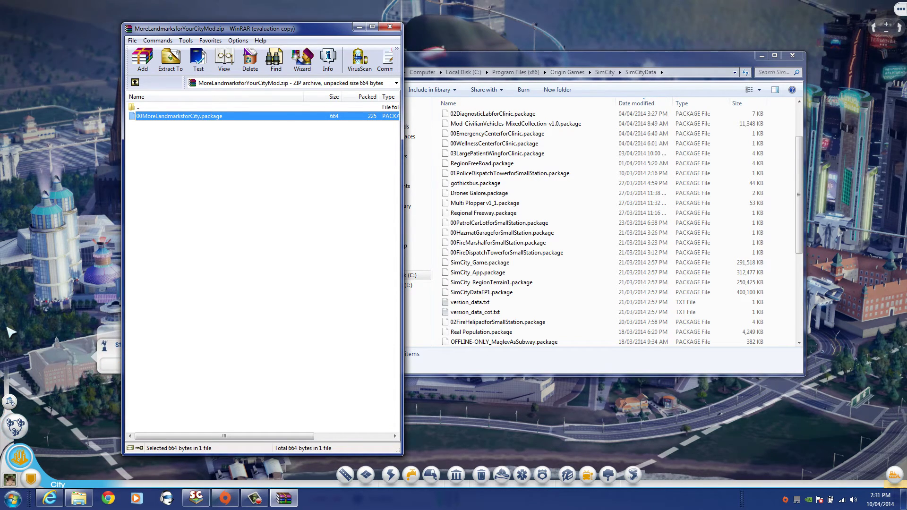
Close the MoreLandmarksforYourCityMod.zip archive and the SimCityData folder window to return to the SimCity game
left_click(390, 29)
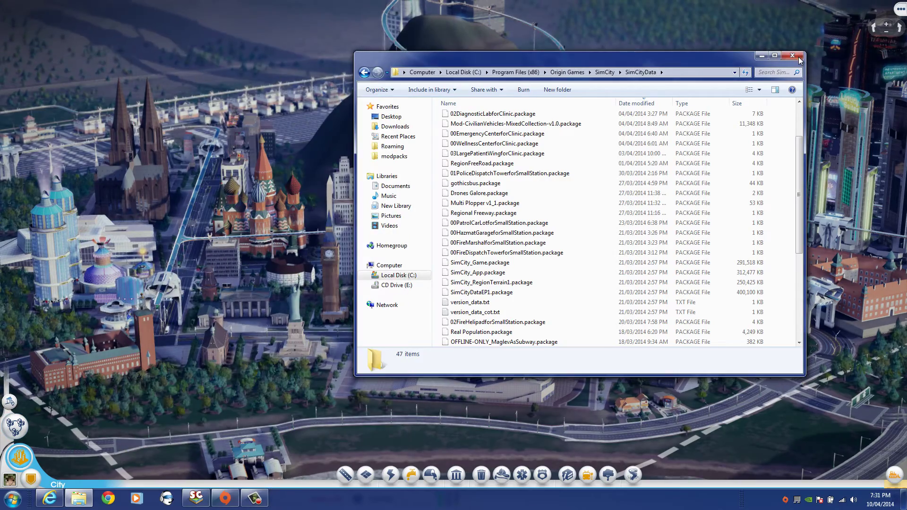
left_click(793, 55)
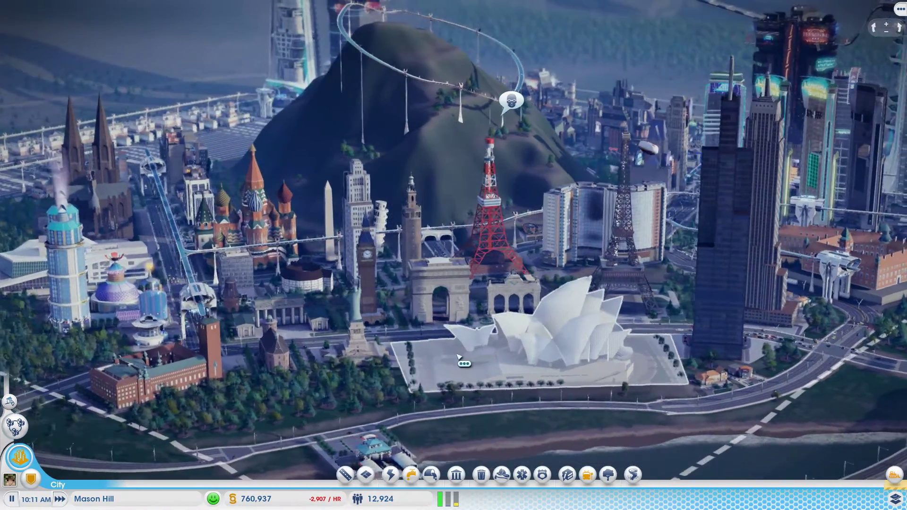
Examine the city's cluster of landmarks around the Sydney Opera House and Arc de Triomphe, both close up and from farther away
scroll(457, 355, "up", 3)
scroll(468, 310, "down", 1)
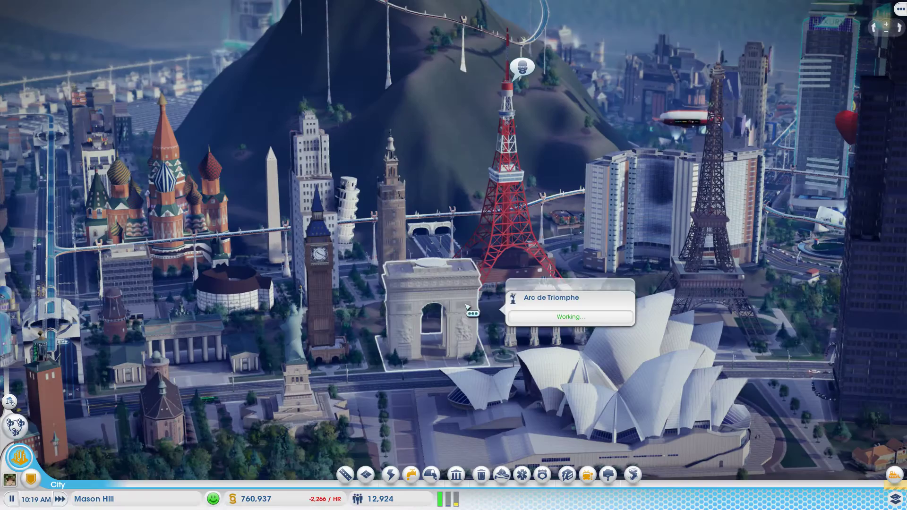
scroll(445, 335, "down", 2)
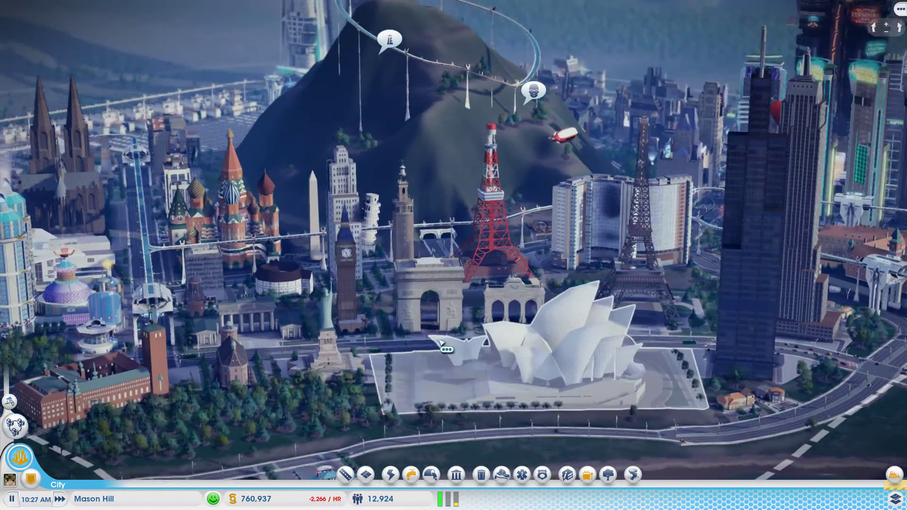
scroll(439, 341, "down", 2)
scroll(473, 329, "up", 2)
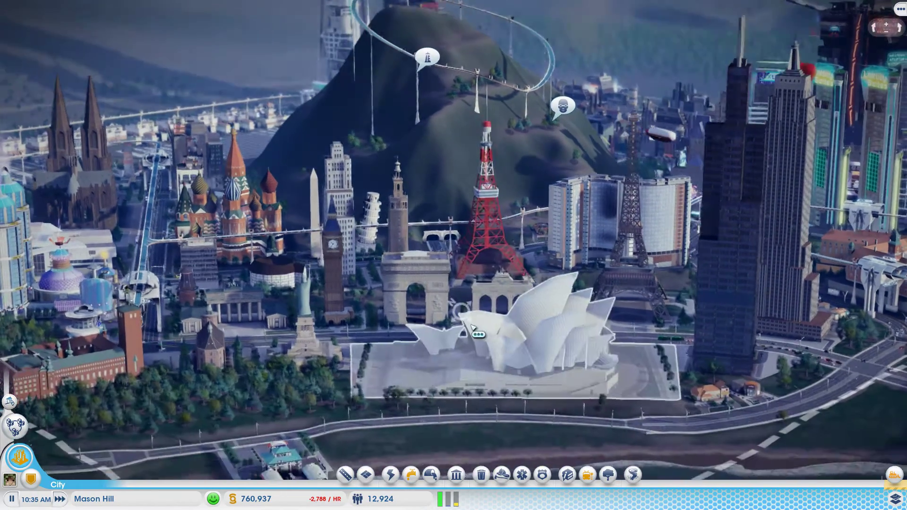
mouse_move(491, 350)
scroll(520, 369, "up", 2)
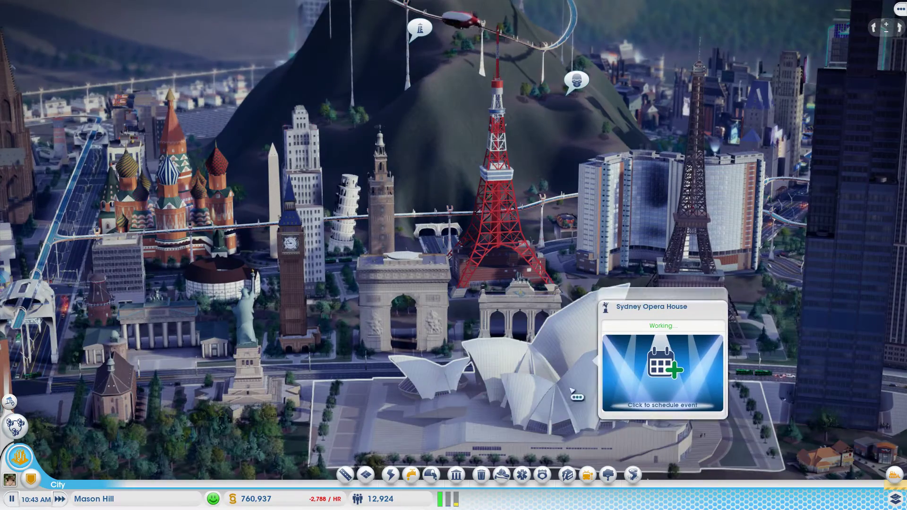
key("d")
key("w")
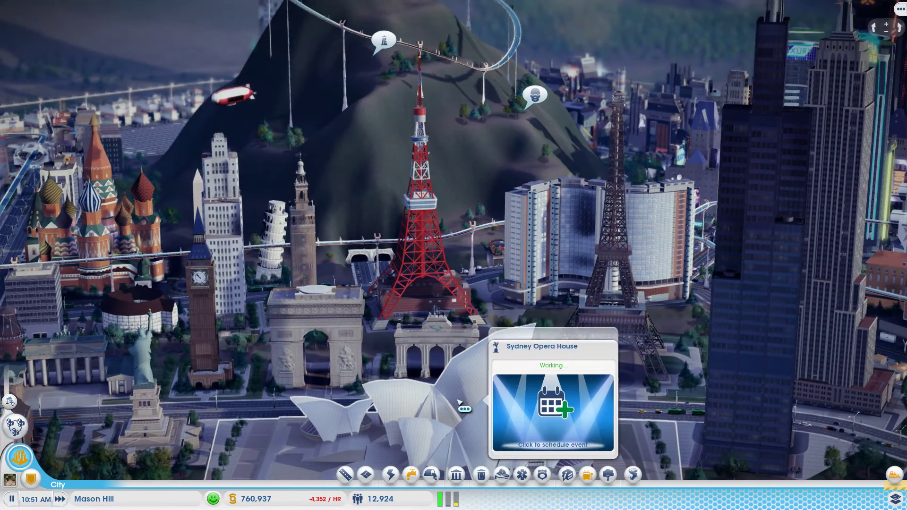
scroll(459, 403, "down", 5)
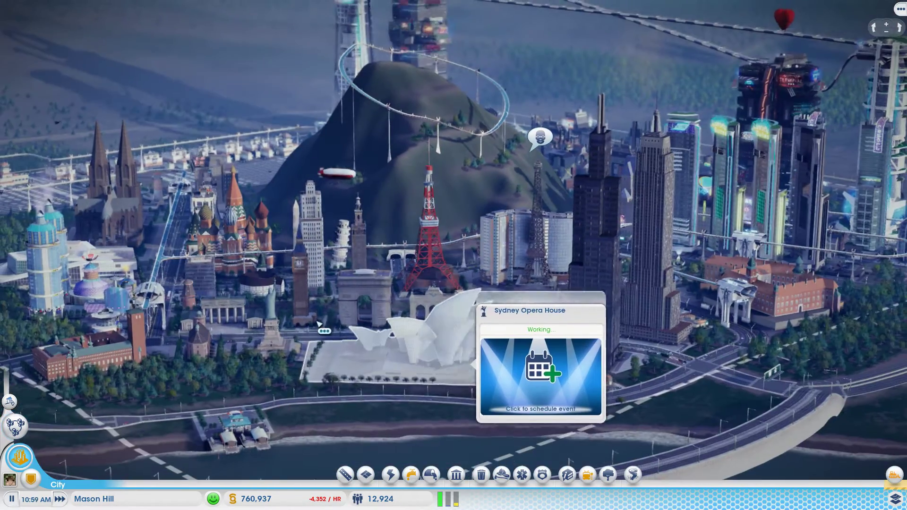
mouse_move(318, 324)
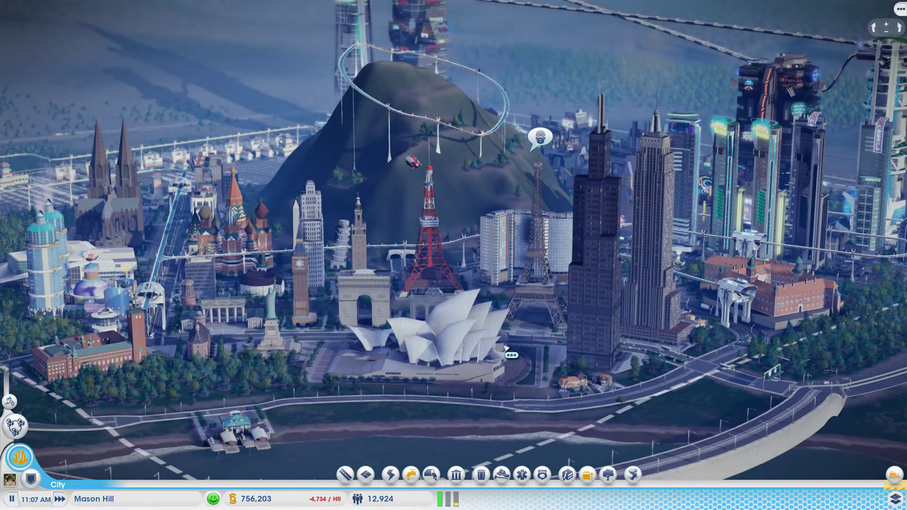